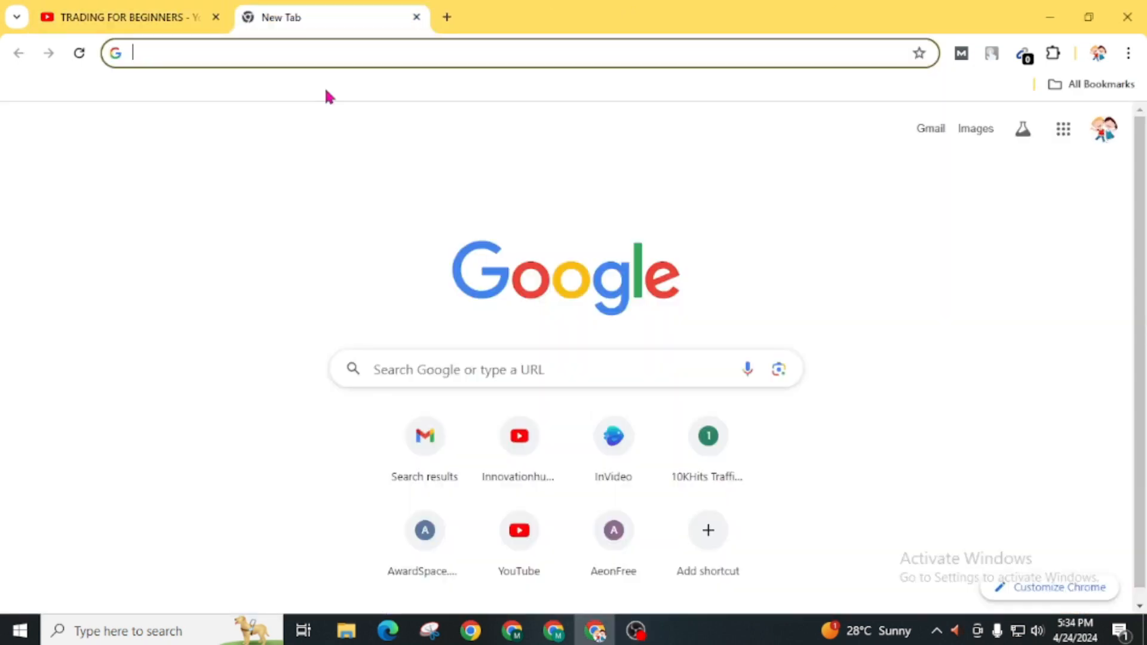
Search Google for infinityfree and open the InfinityFree free web hosting site from the results
{"action": "left_click", "coordinate": [472, 371]}
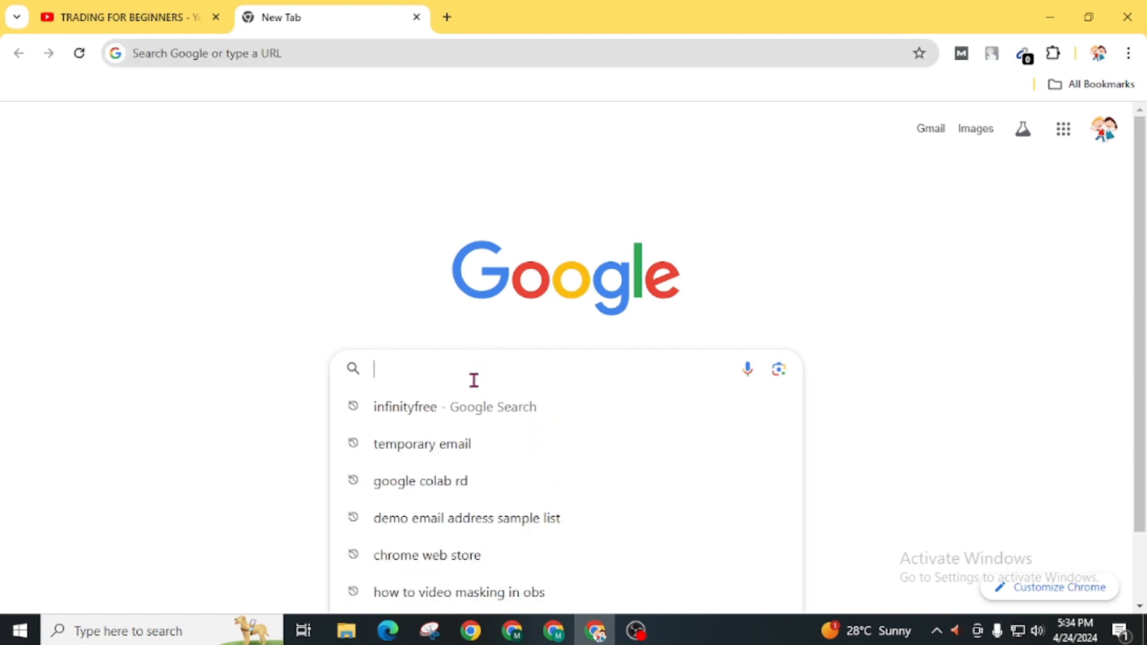
{"action": "key", "text": "Down"}
{"action": "key", "text": "Return"}
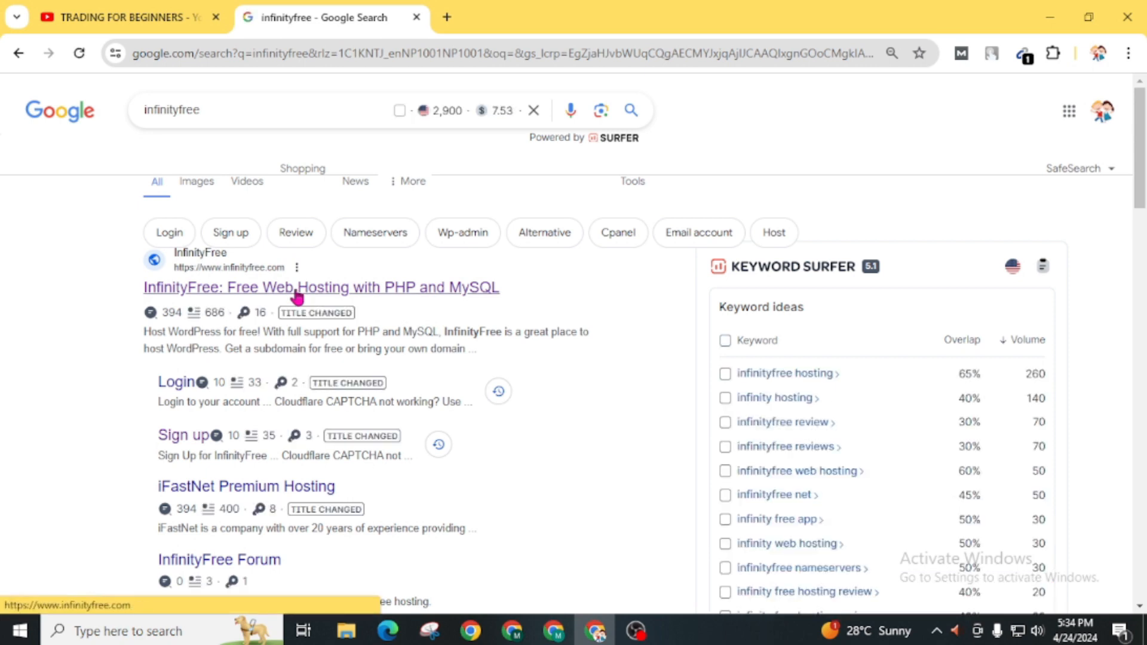
{"action": "left_click", "coordinate": [296, 291]}
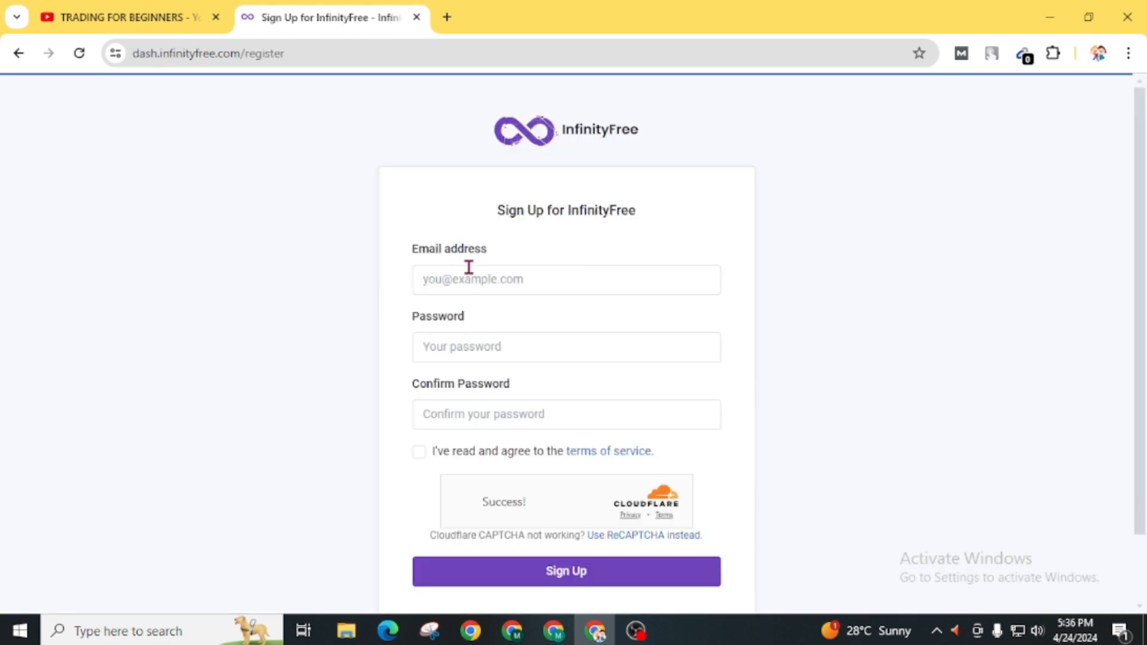
Sign up for InfinityFree with the email address, the account password and its confirmation, agreeing to the terms of service
{"action": "left_click", "coordinate": [468, 267]}
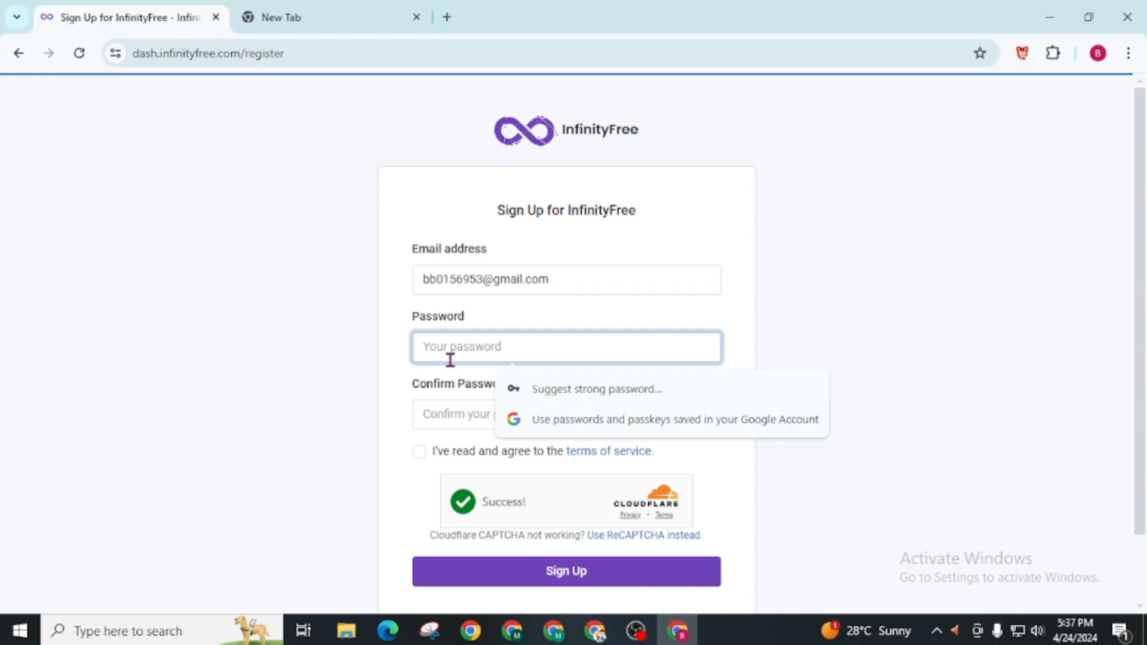
{"action": "key", "text": "ctrl+v"}
{"action": "key", "text": "Tab"}
{"action": "key", "text": "ctrl+v"}
{"action": "left_click", "coordinate": [418, 452]}
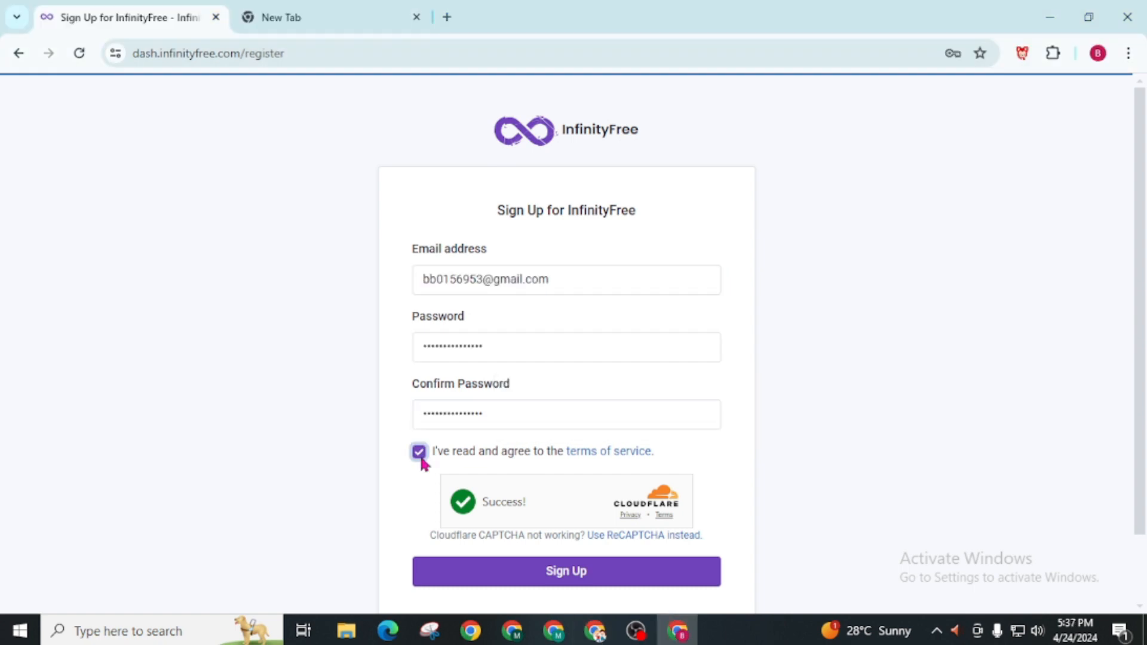
{"action": "left_click", "coordinate": [585, 578]}
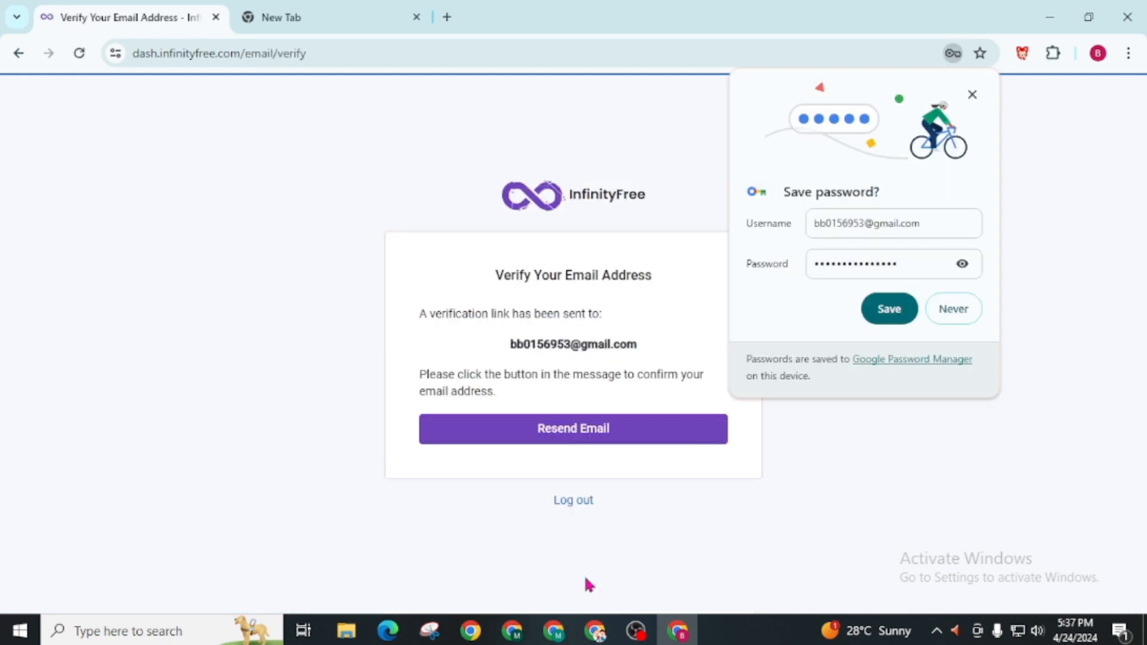
Dismiss the save-password prompt and verify the email address through the InfinityFree message in Gmail
{"action": "left_click", "coordinate": [738, 457]}
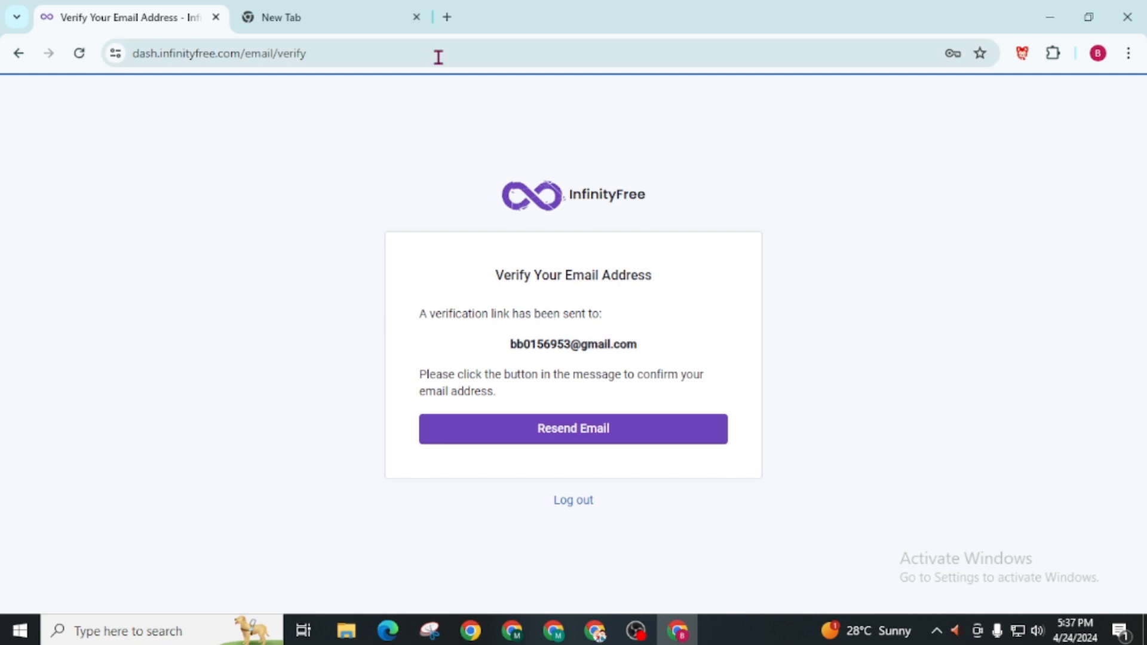
{"action": "left_click", "coordinate": [387, 18]}
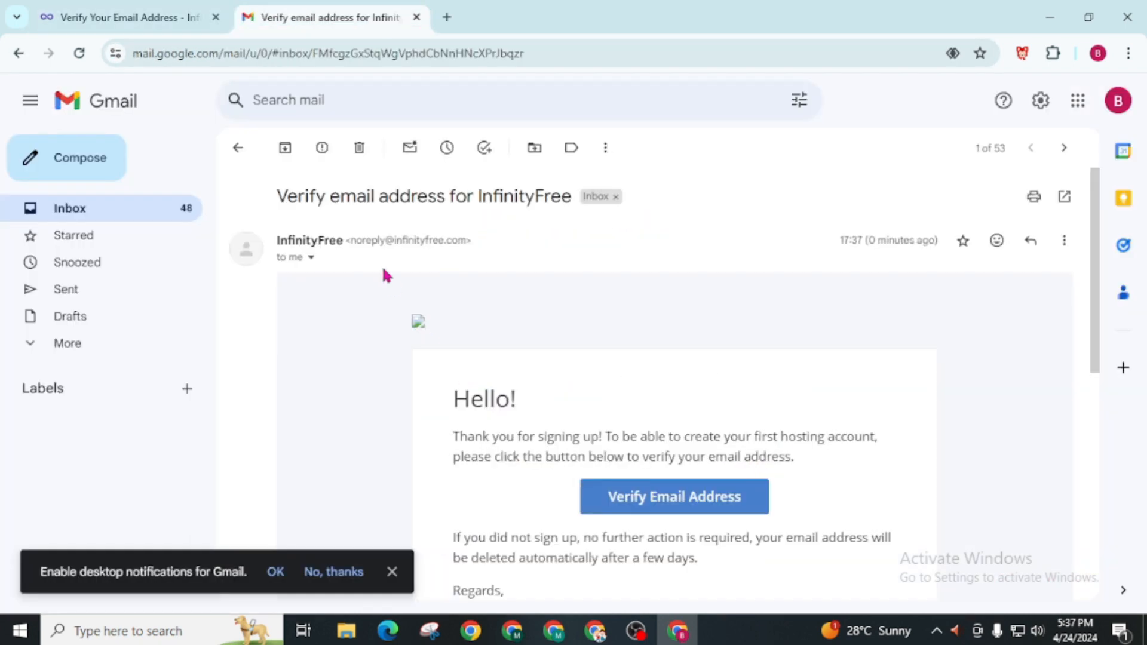
{"action": "left_click", "coordinate": [660, 506]}
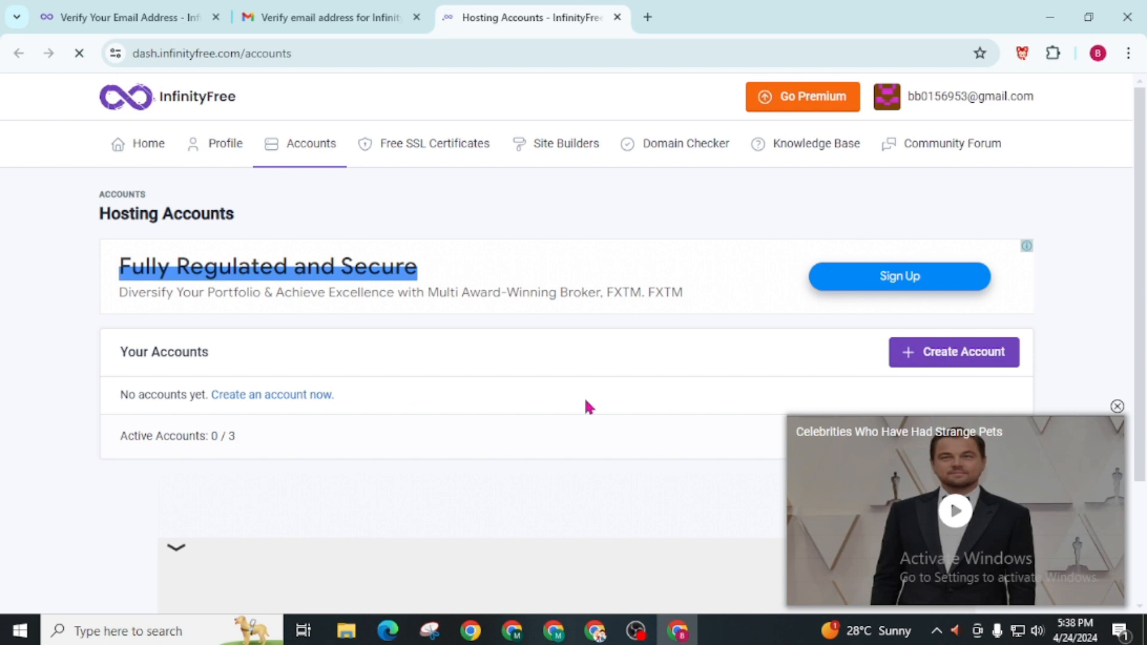
Start creating a hosting account, close the ad, and choose the free $0 InfinityFree plan
{"action": "scroll", "coordinate": [584, 405], "scroll_direction": "down", "scroll_amount": 2}
{"action": "left_click", "coordinate": [982, 246]}
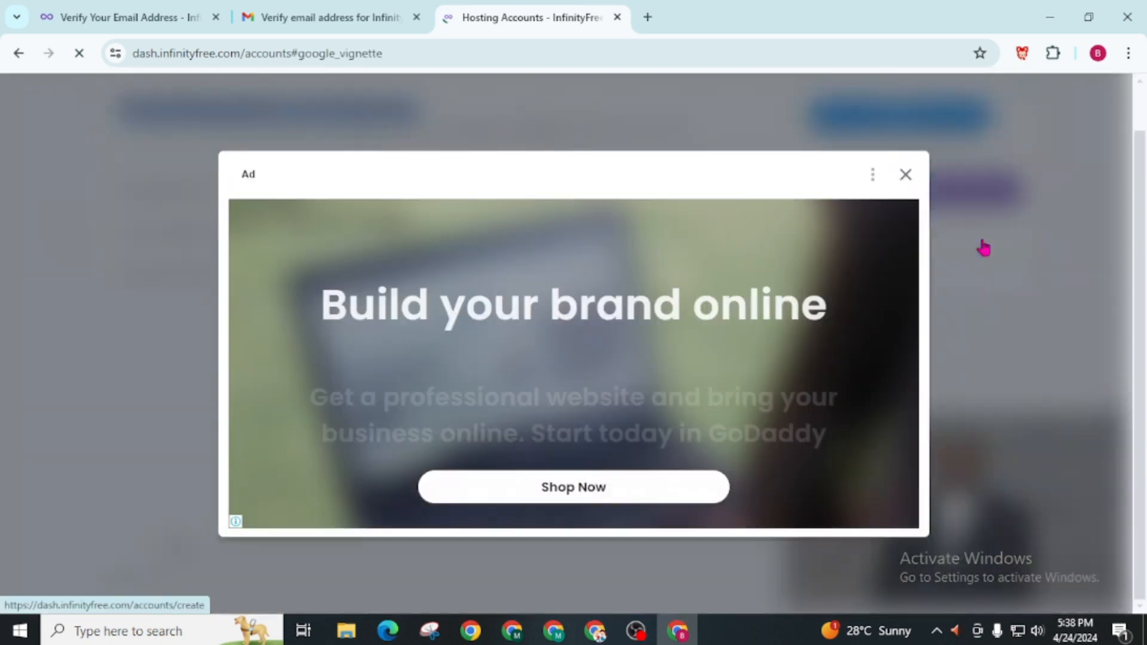
{"action": "left_click", "coordinate": [904, 176]}
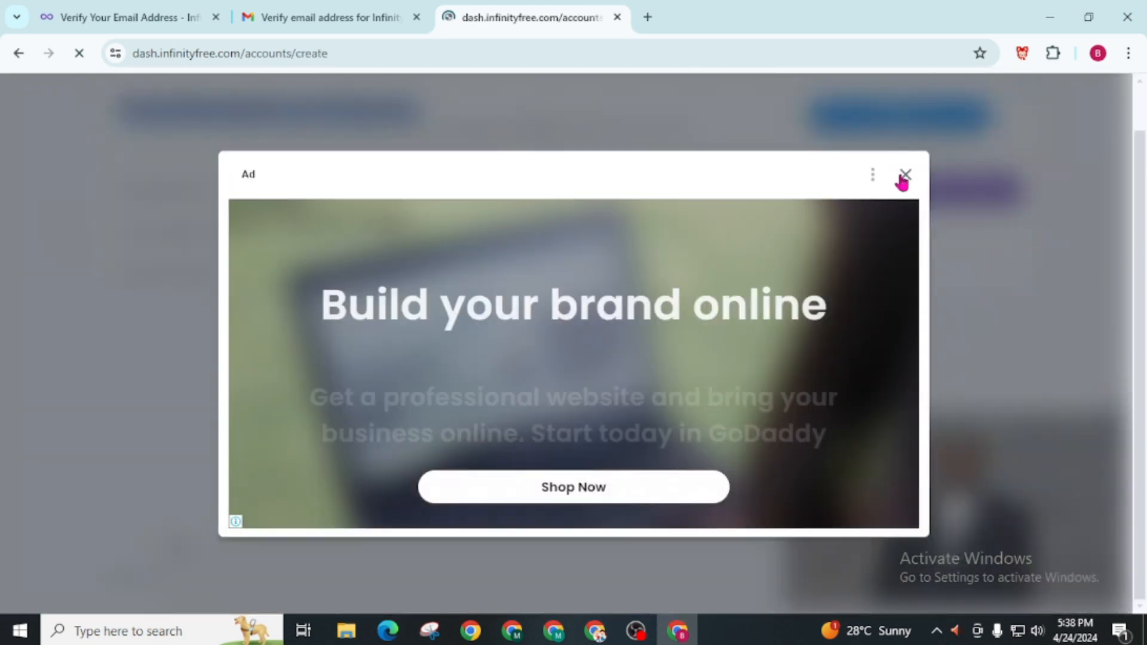
{"action": "scroll", "coordinate": [520, 404], "scroll_direction": "down", "scroll_amount": 3}
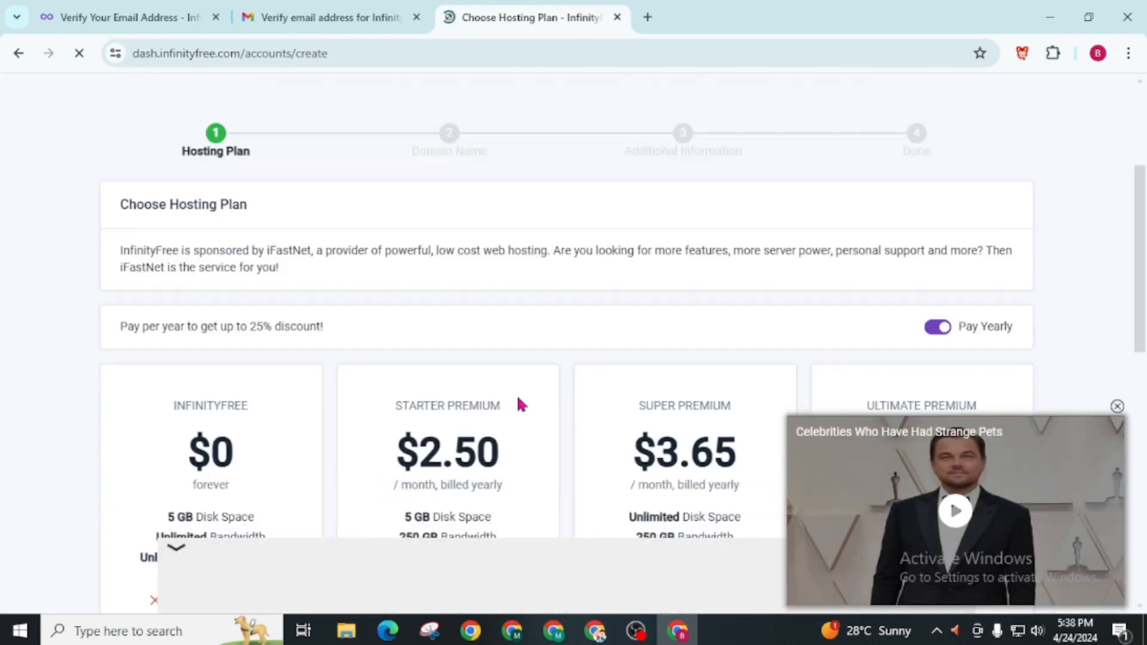
{"action": "scroll", "coordinate": [523, 358], "scroll_direction": "down", "scroll_amount": 2}
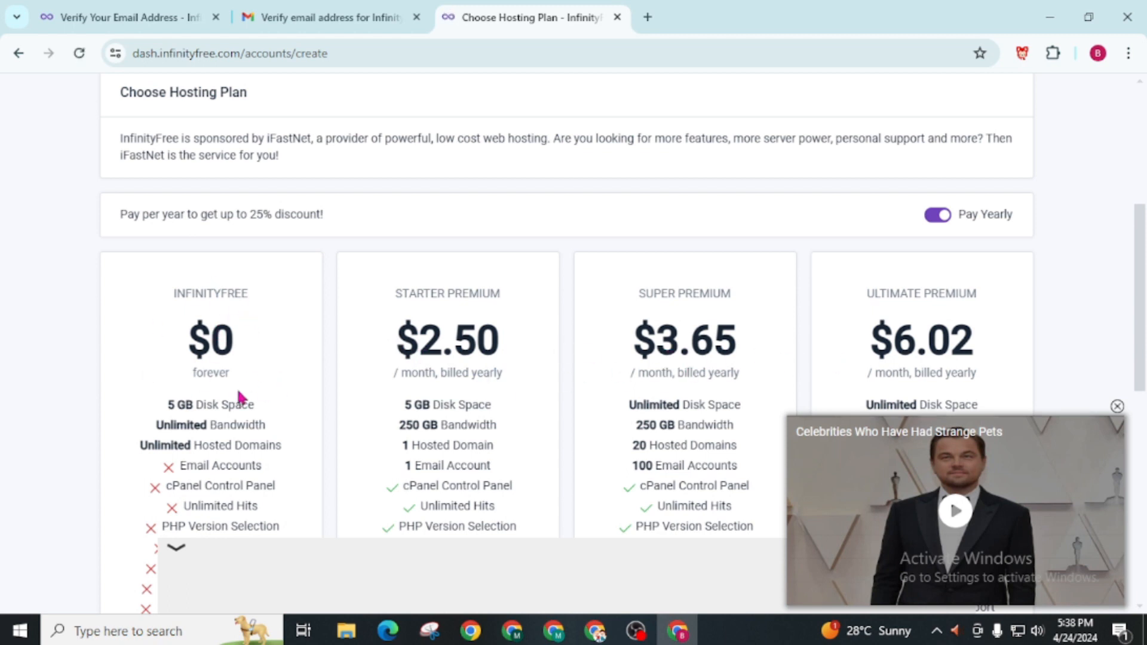
{"action": "scroll", "coordinate": [266, 412], "scroll_direction": "down", "scroll_amount": 5}
{"action": "left_click", "coordinate": [218, 327]}
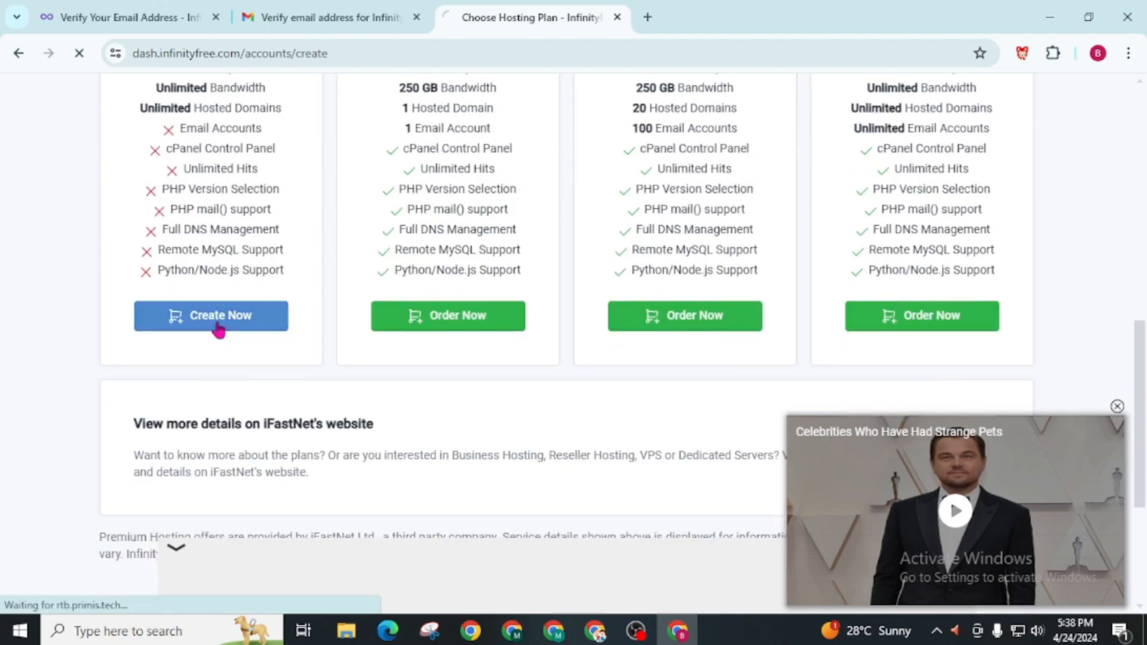
Choose the Subdomain type, enter free11 with the .000.pe domain extension, and check its availability
{"action": "scroll", "coordinate": [304, 319], "scroll_direction": "down", "scroll_amount": 3}
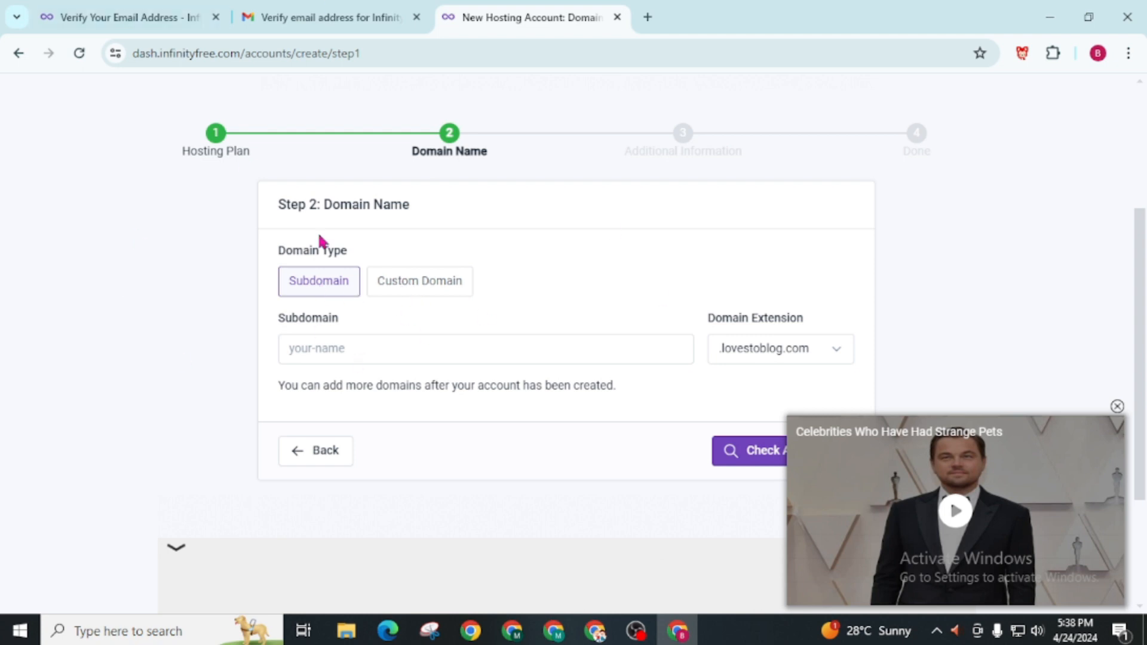
{"action": "left_click", "coordinate": [405, 279]}
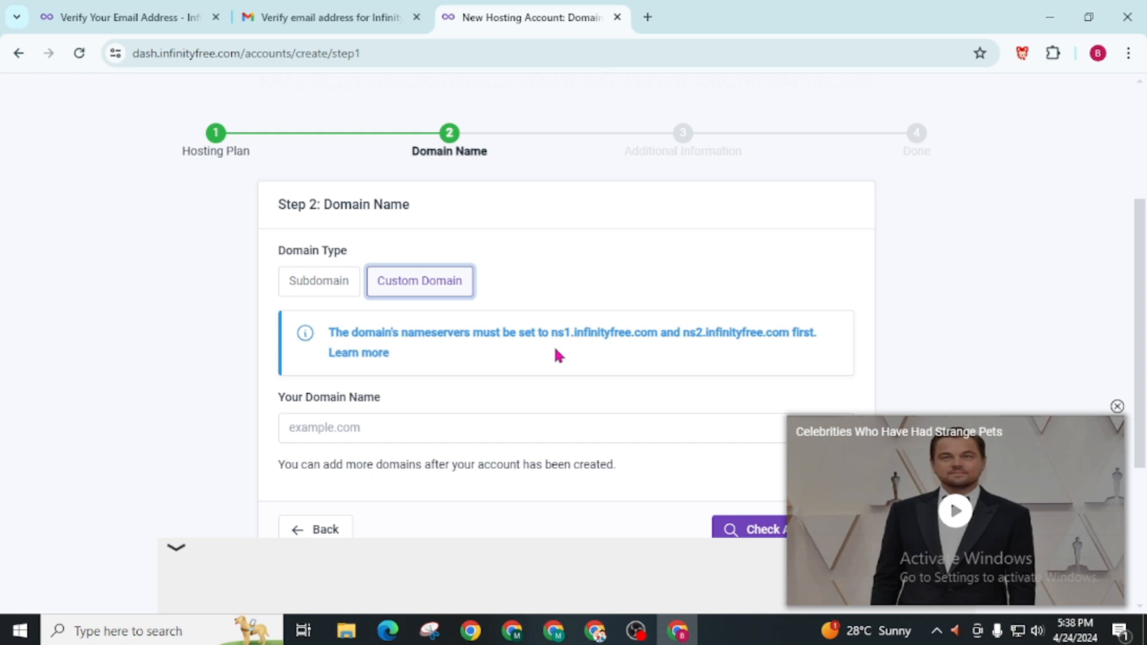
{"action": "left_click", "coordinate": [300, 293]}
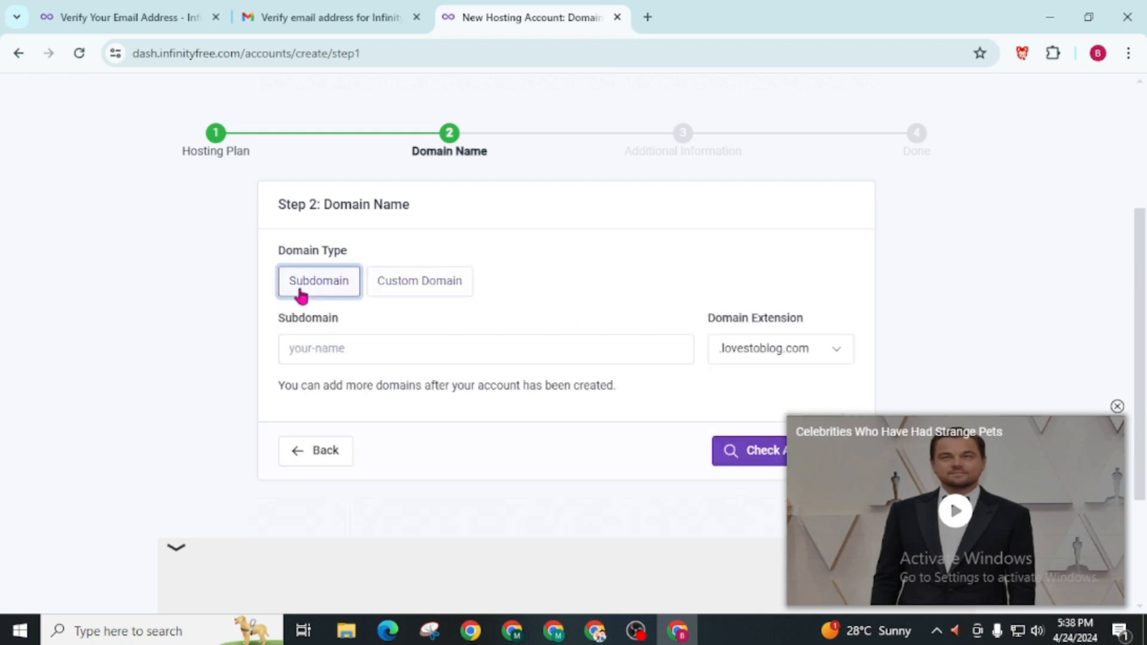
{"action": "left_click", "coordinate": [327, 347]}
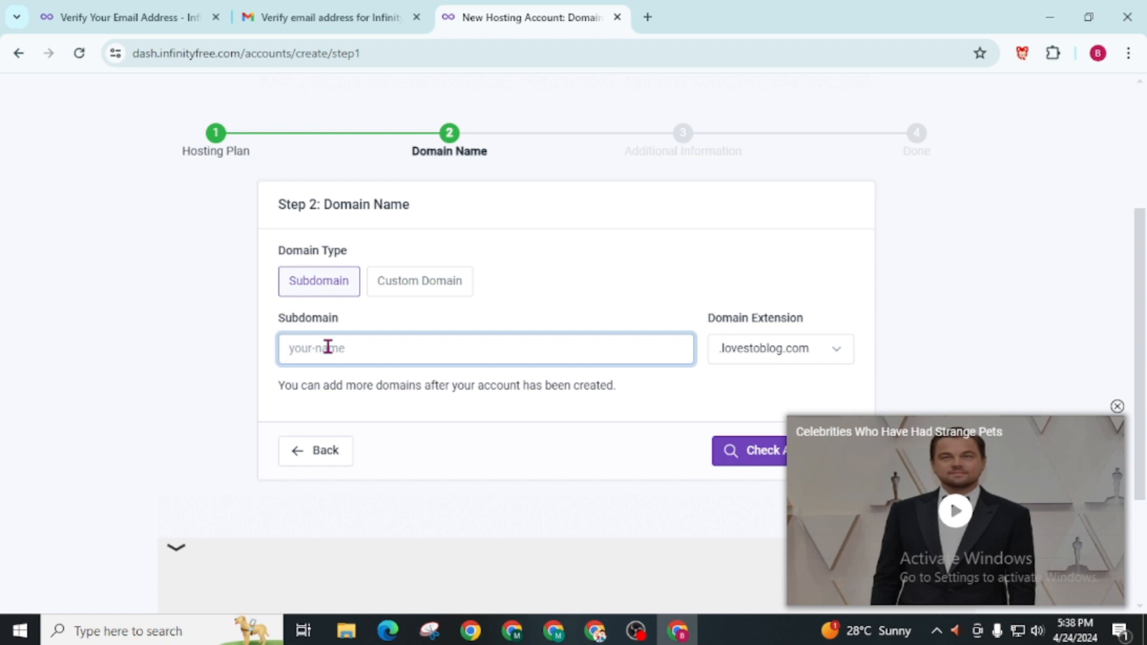
{"action": "type", "text": "free"}
{"action": "left_click", "coordinate": [793, 355]}
{"action": "left_click", "coordinate": [728, 401]}
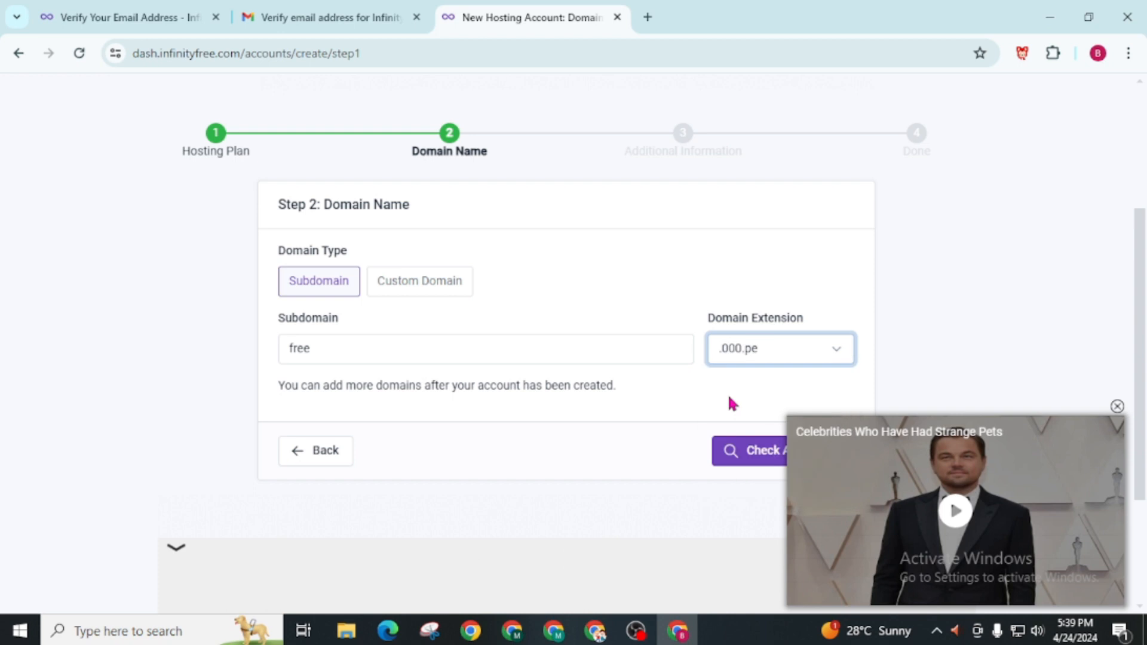
{"action": "scroll", "coordinate": [747, 334], "scroll_direction": "down", "scroll_amount": 2}
{"action": "left_click", "coordinate": [827, 343]}
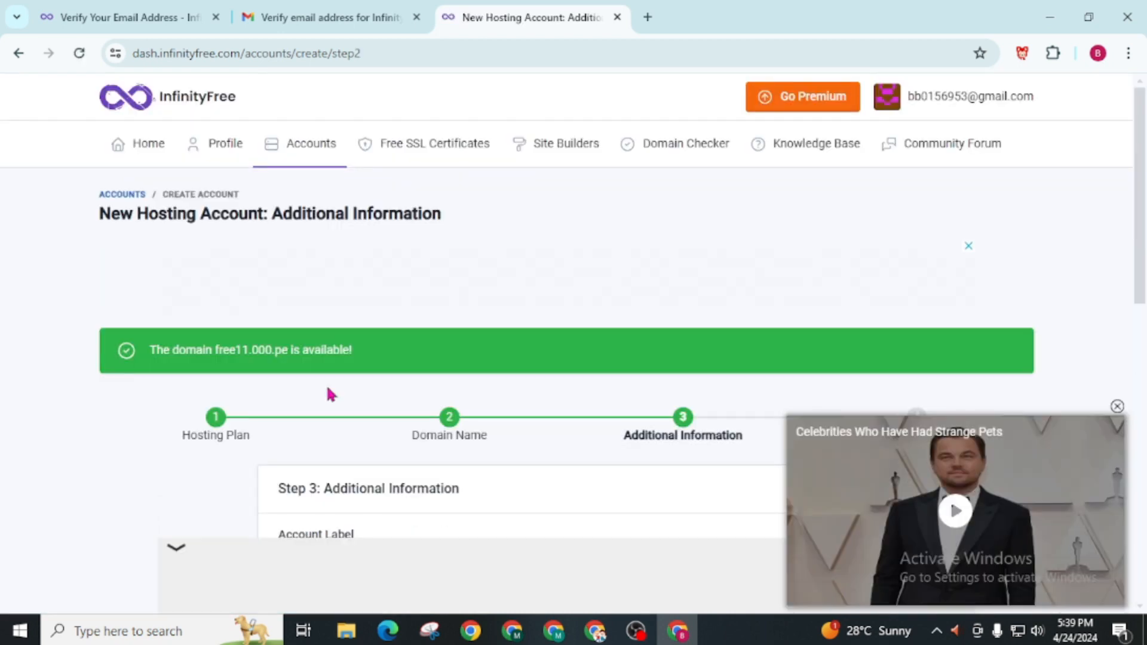
Set Email Consent to I Approve in the additional information and create the hosting account
{"action": "scroll", "coordinate": [329, 395], "scroll_direction": "down", "scroll_amount": 3}
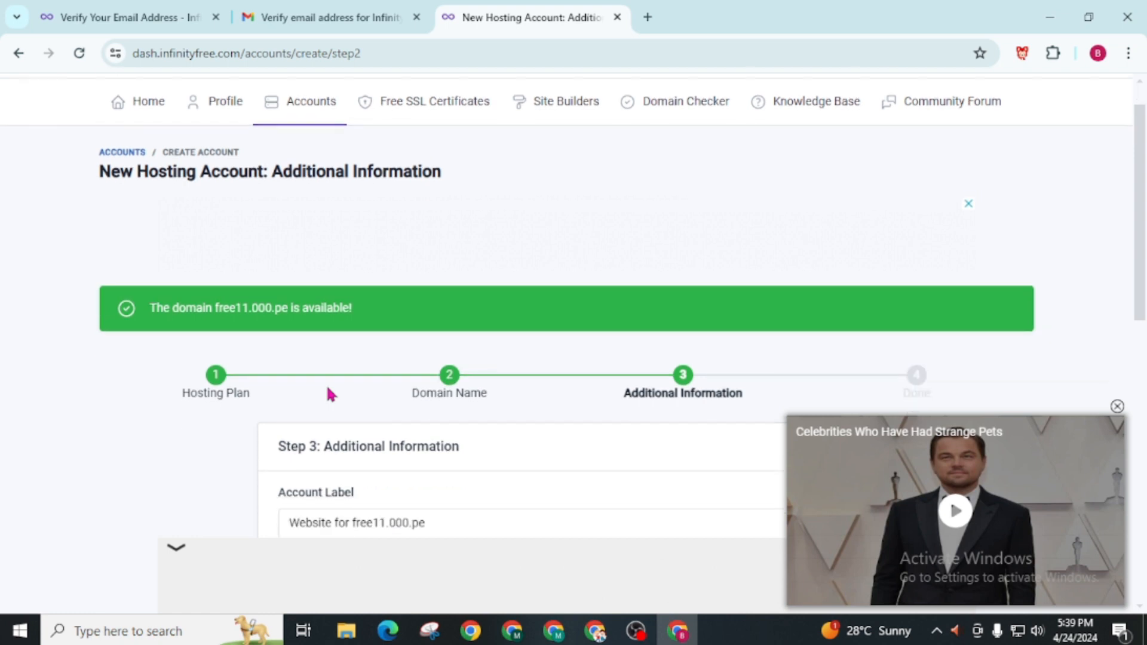
{"action": "scroll", "coordinate": [329, 394], "scroll_direction": "down", "scroll_amount": 3}
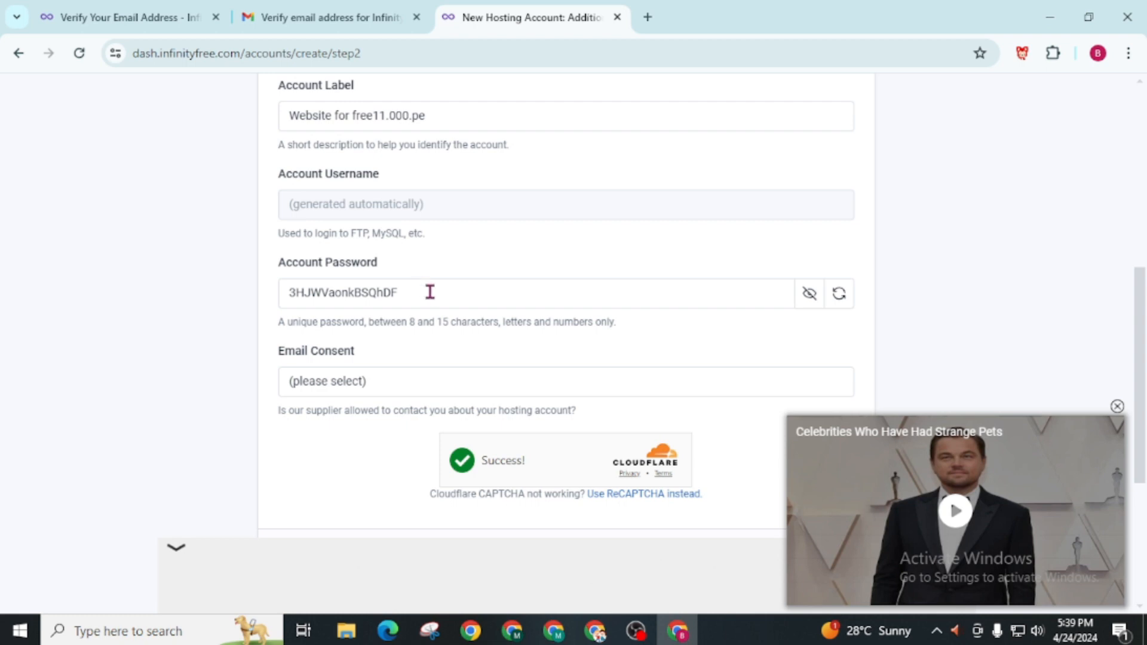
{"action": "scroll", "coordinate": [430, 292], "scroll_direction": "down", "scroll_amount": 2}
{"action": "left_click", "coordinate": [350, 270]}
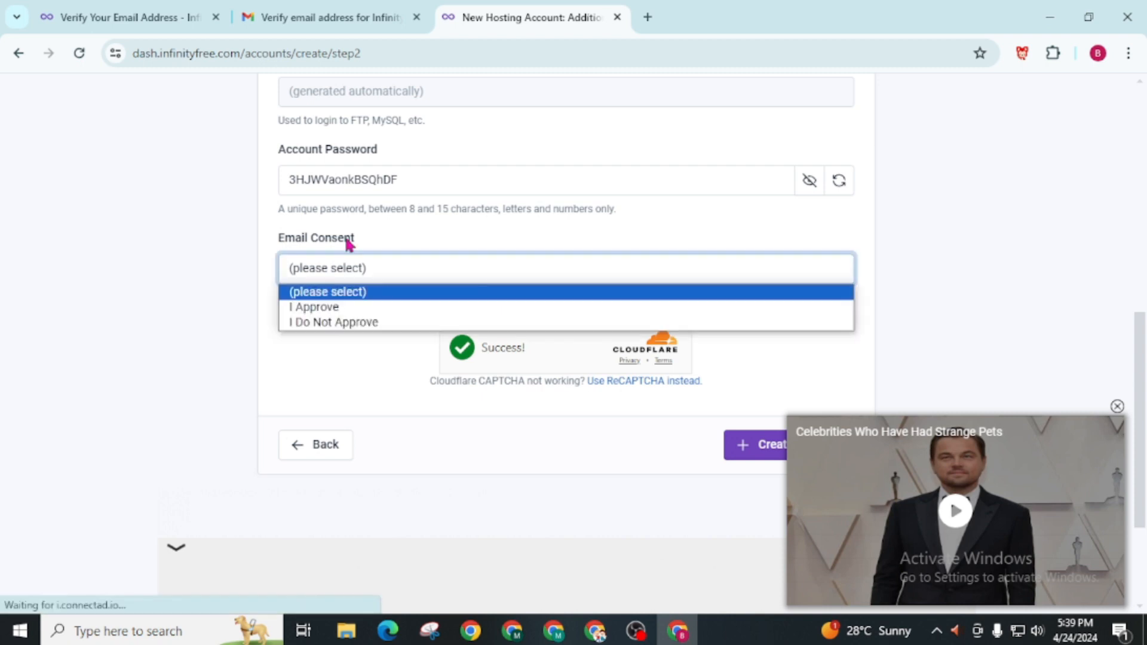
{"action": "left_click", "coordinate": [287, 308]}
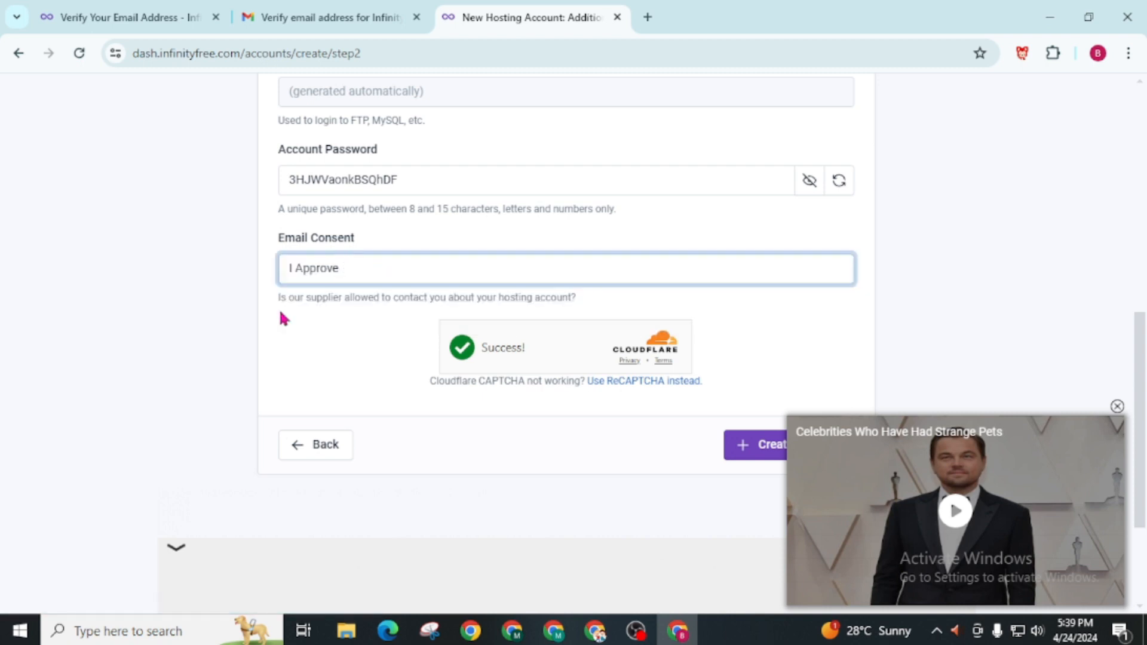
{"action": "scroll", "coordinate": [687, 480], "scroll_direction": "down", "scroll_amount": 2}
{"action": "left_click", "coordinate": [755, 332]}
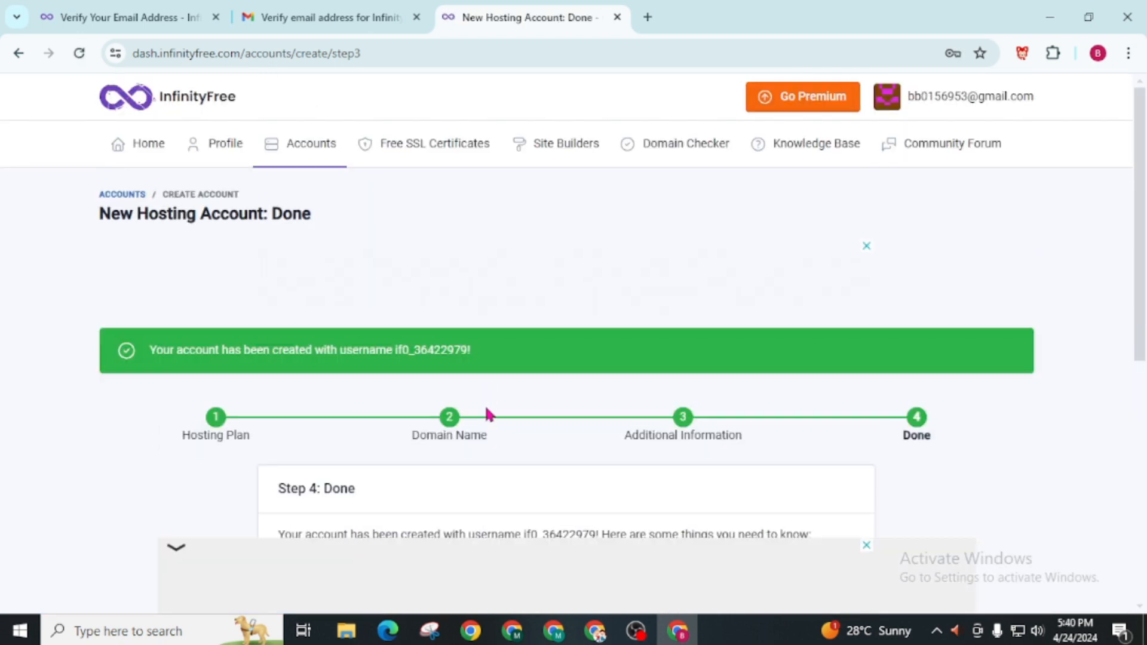
Open the new account's control panel and approve receiving service emails
{"action": "scroll", "coordinate": [486, 410], "scroll_direction": "down", "scroll_amount": 4}
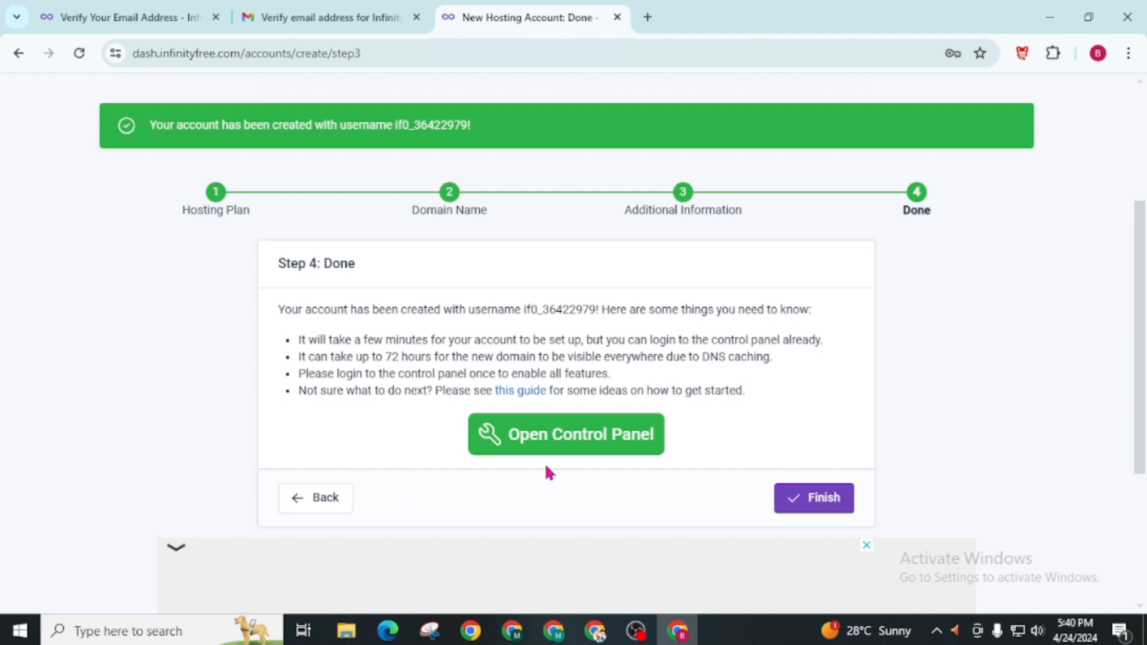
{"action": "left_click", "coordinate": [617, 449]}
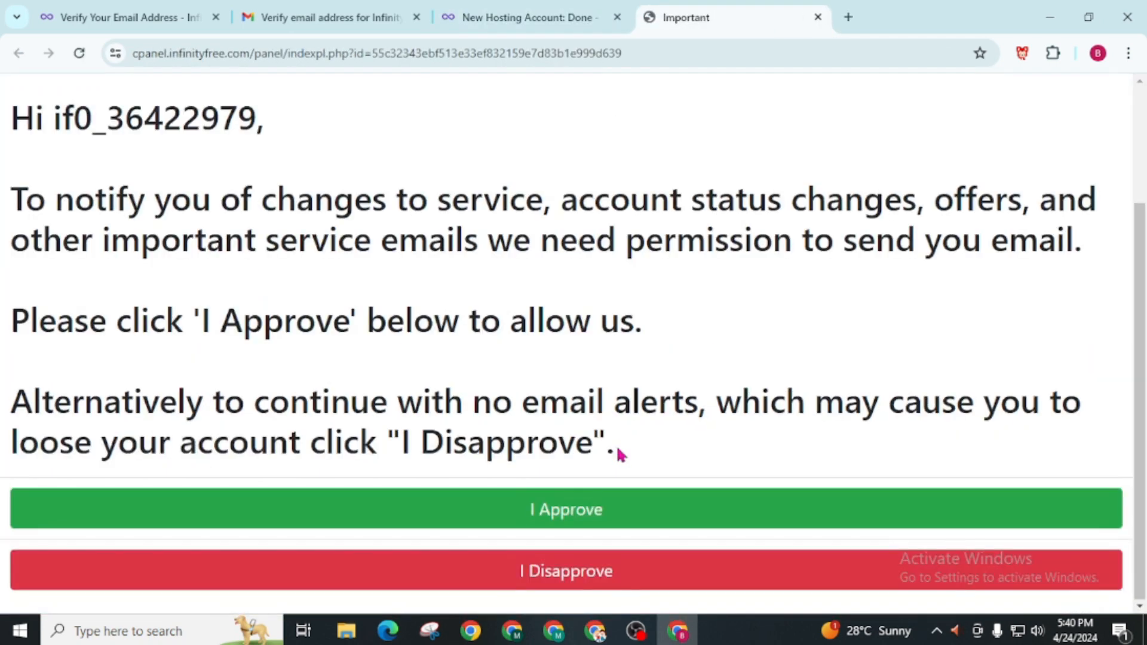
{"action": "left_click", "coordinate": [593, 513]}
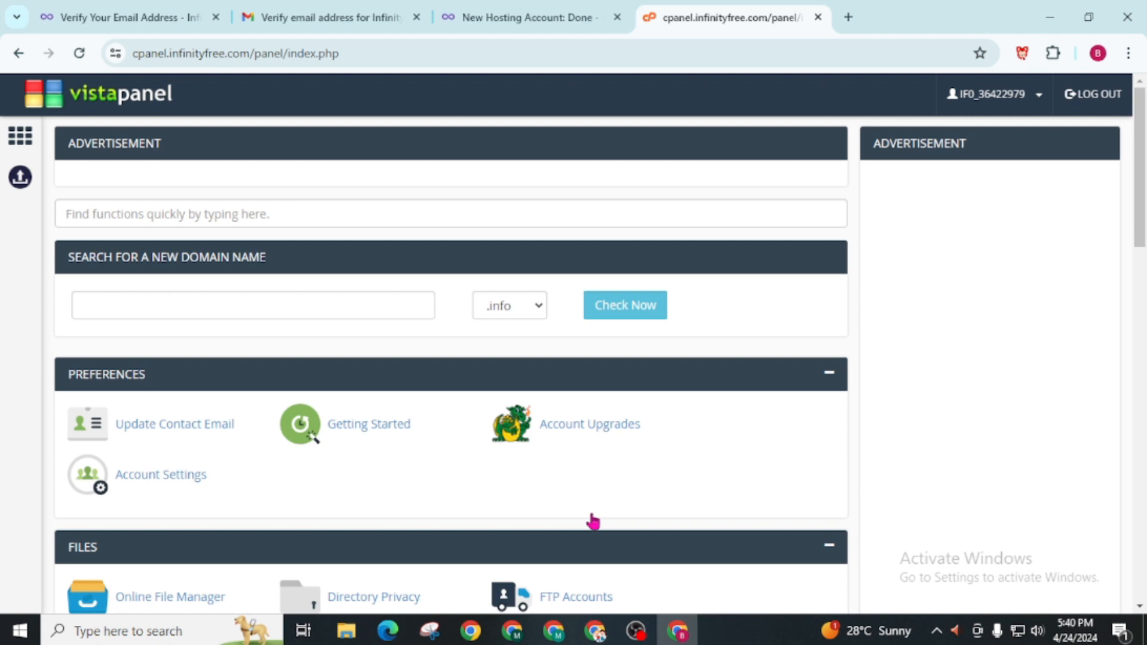
Open the Addon Domains page and review how to add a custom domain and which name servers it requires
{"action": "scroll", "coordinate": [138, 418], "scroll_direction": "down", "scroll_amount": 4}
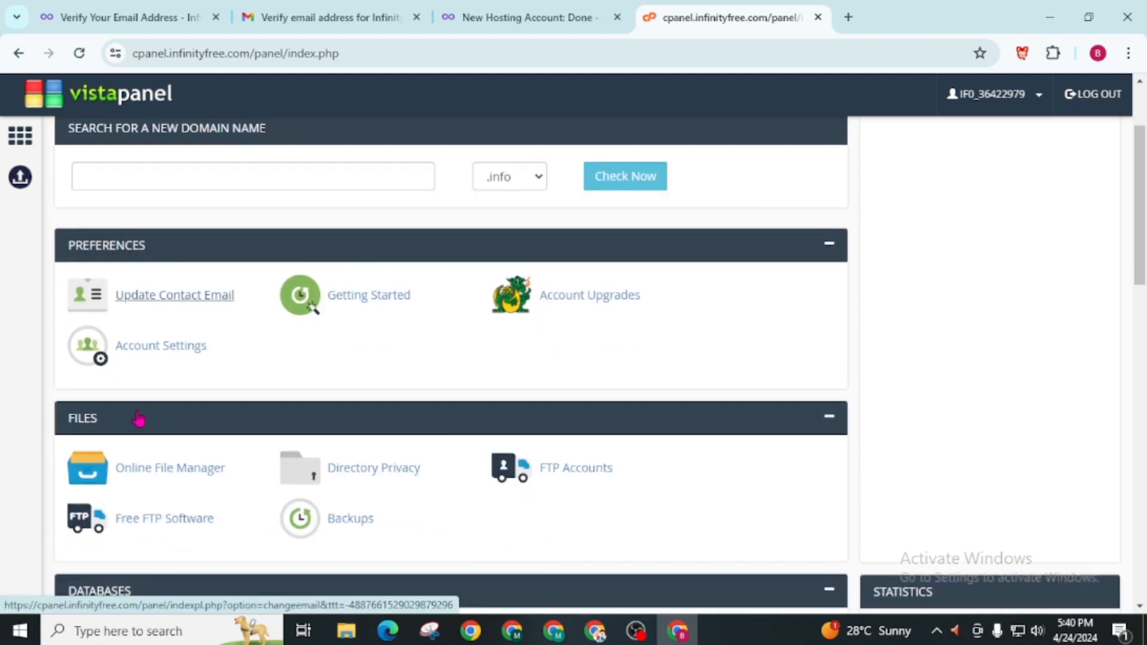
{"action": "scroll", "coordinate": [139, 418], "scroll_direction": "down", "scroll_amount": 5}
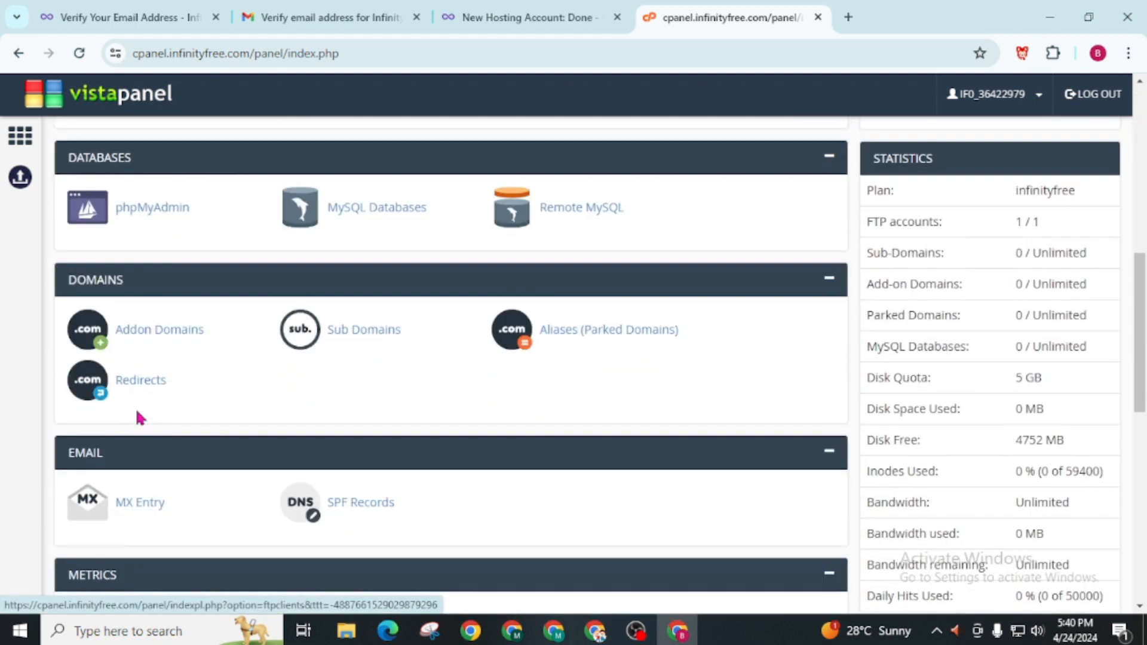
{"action": "left_click", "coordinate": [141, 342]}
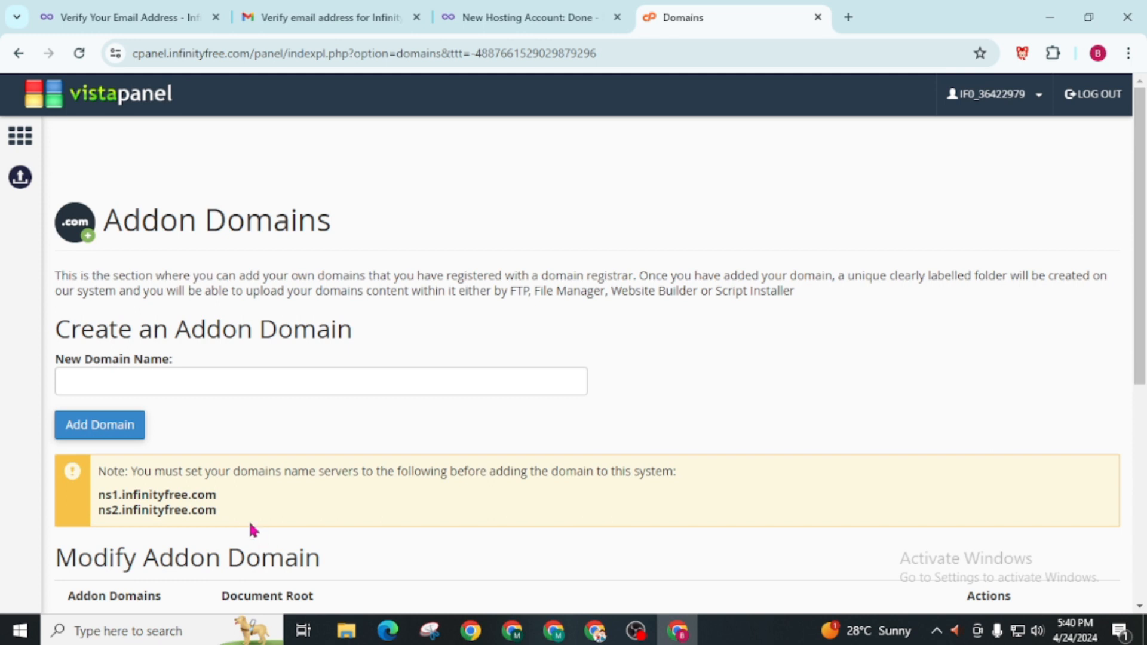
Return to the control panel overview and open the Softaculous Apps Installer from the Software section
{"action": "left_click", "coordinate": [18, 53]}
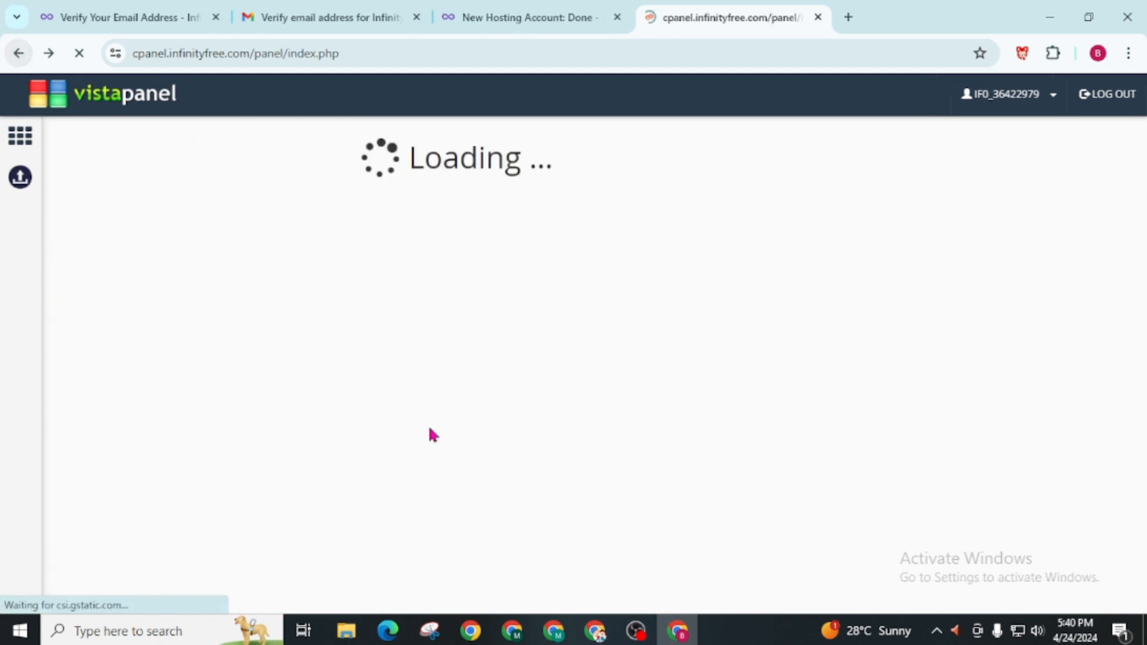
{"action": "scroll", "coordinate": [365, 458], "scroll_direction": "down", "scroll_amount": 6}
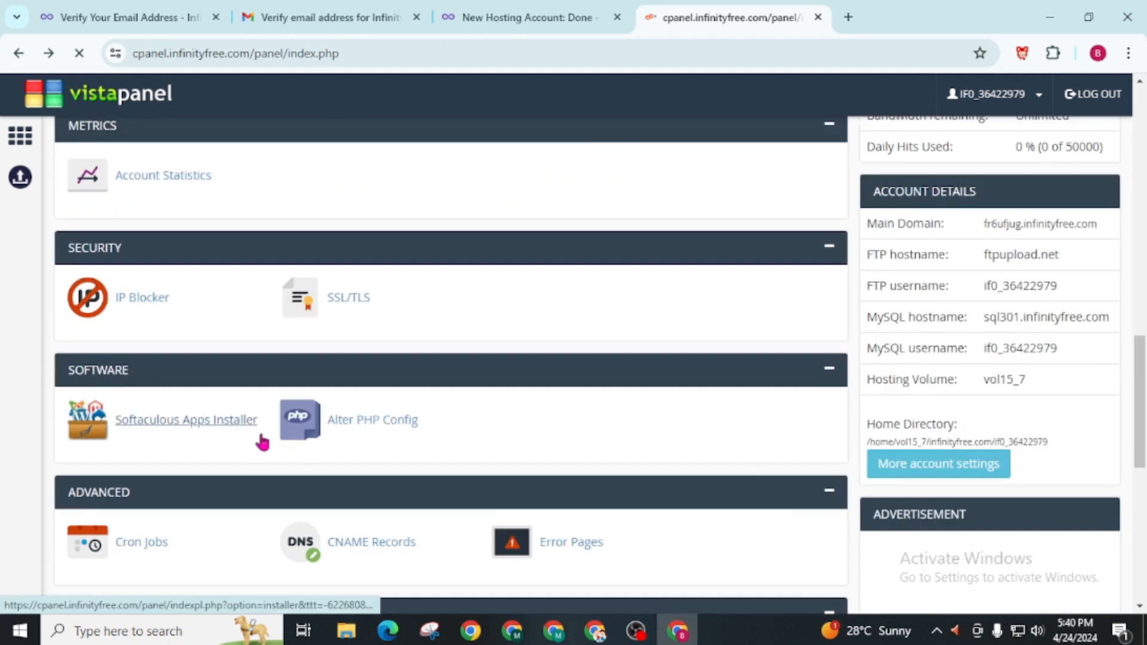
{"action": "left_click", "coordinate": [144, 433]}
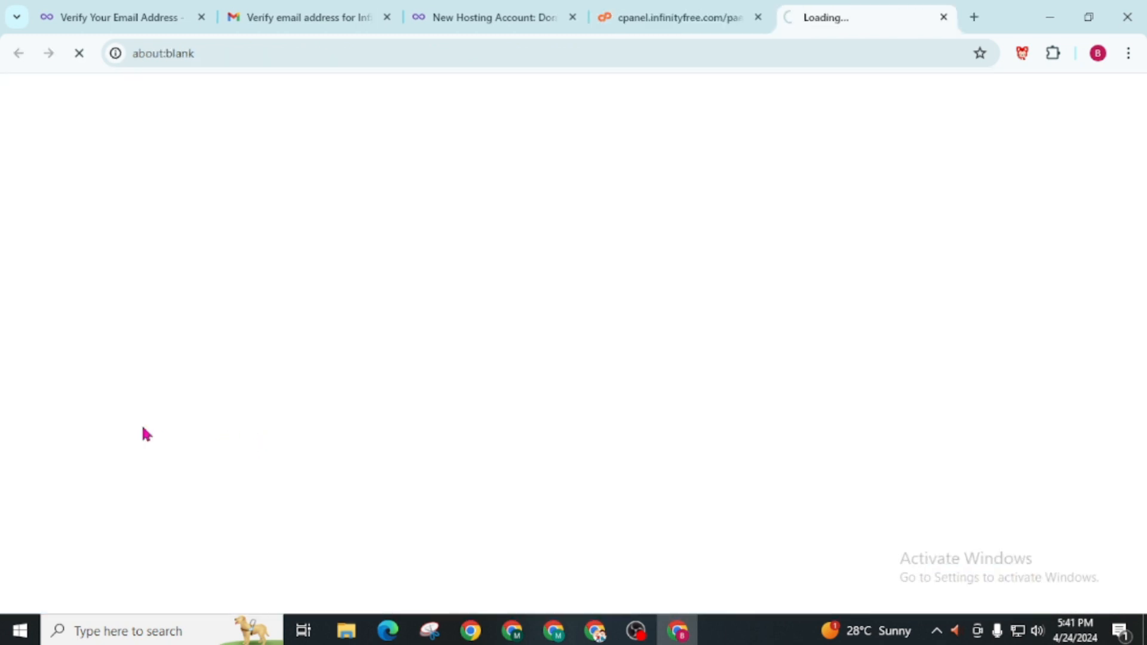